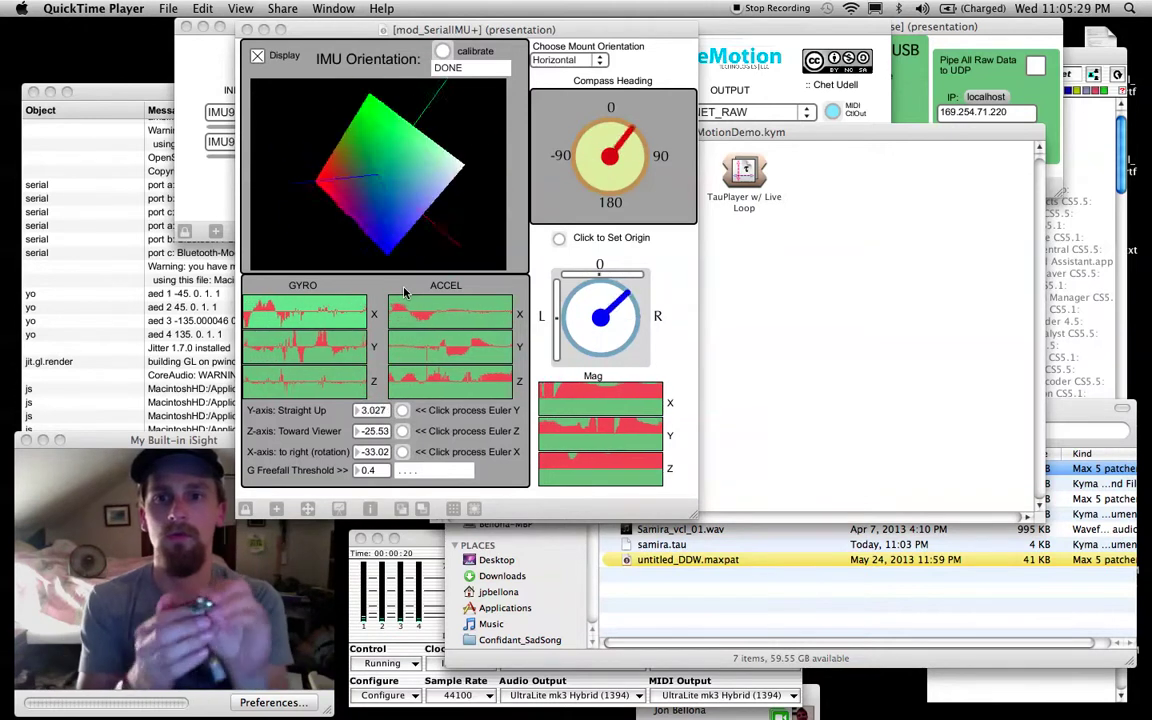
- Open the Euler Angle Y filter window for euler_y, with sin phase and invert on
{"action": "left_click", "coordinate": [403, 411]}
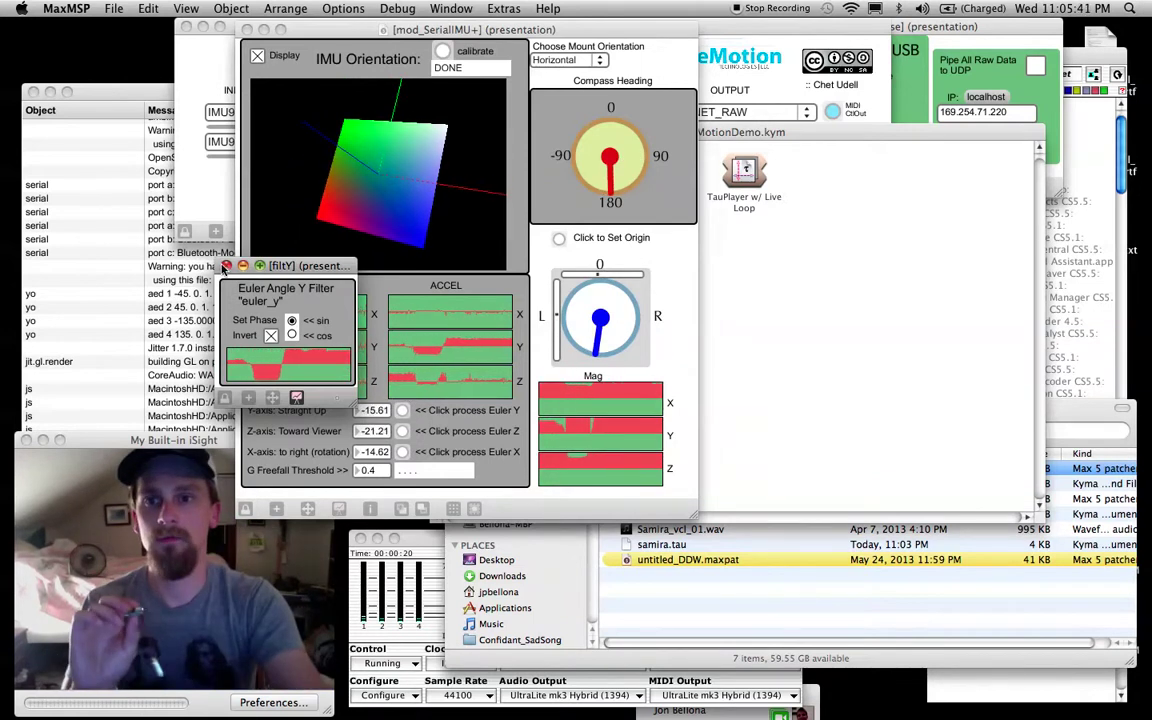
- Close the filtY window, then view the Euler X filter settings in filtX and close them
{"action": "left_click", "coordinate": [226, 266]}
{"action": "left_click", "coordinate": [402, 451]}
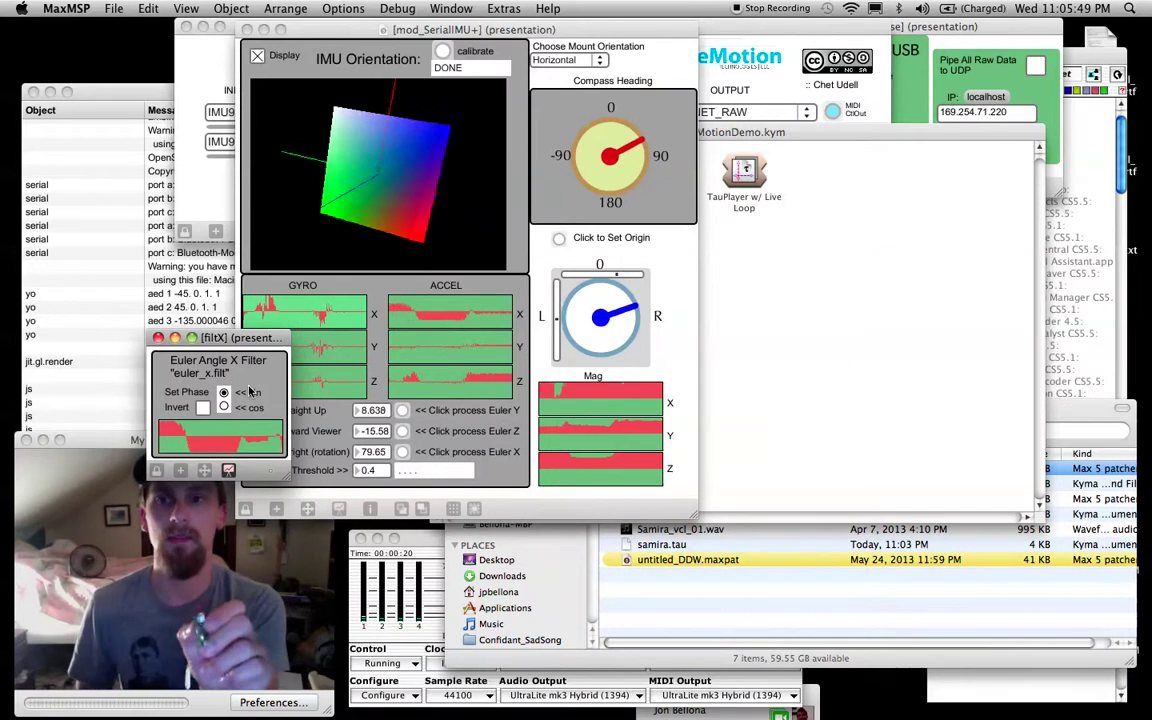
{"action": "left_click", "coordinate": [158, 338]}
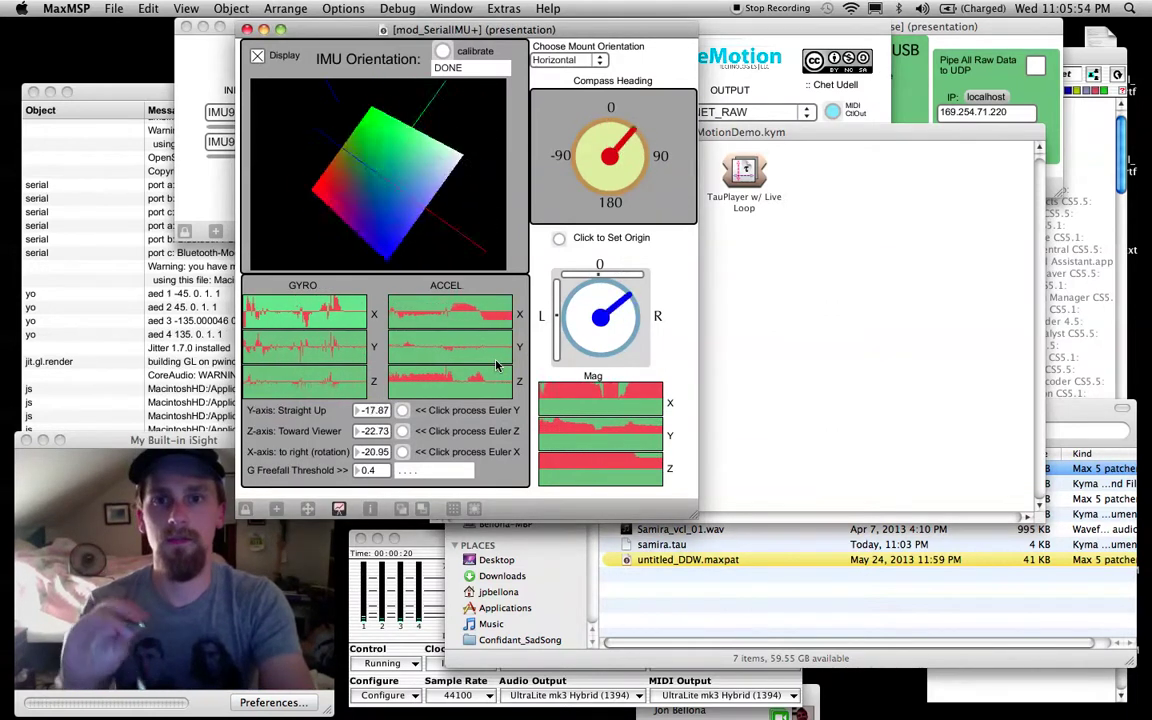
- Check that the Paca(rana) OSC IP 169.254.71.220 matches eMotionFuse's UDP target, port 8000
{"action": "left_click", "coordinate": [925, 95]}
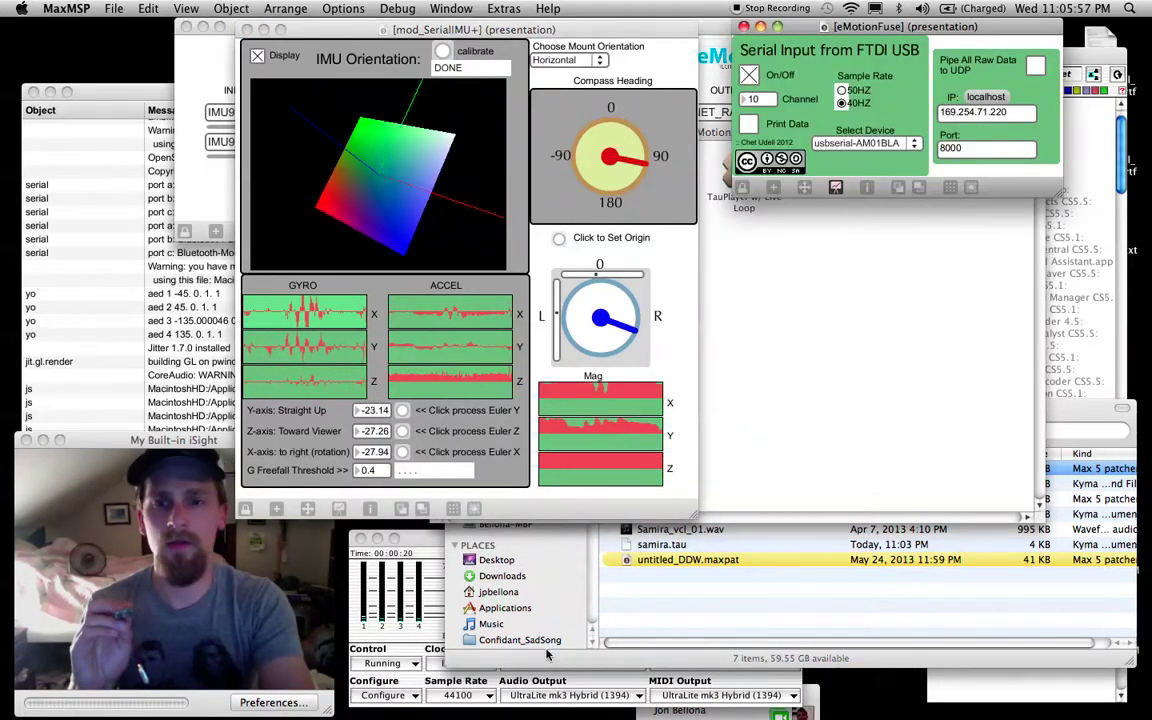
{"action": "left_click", "coordinate": [430, 553]}
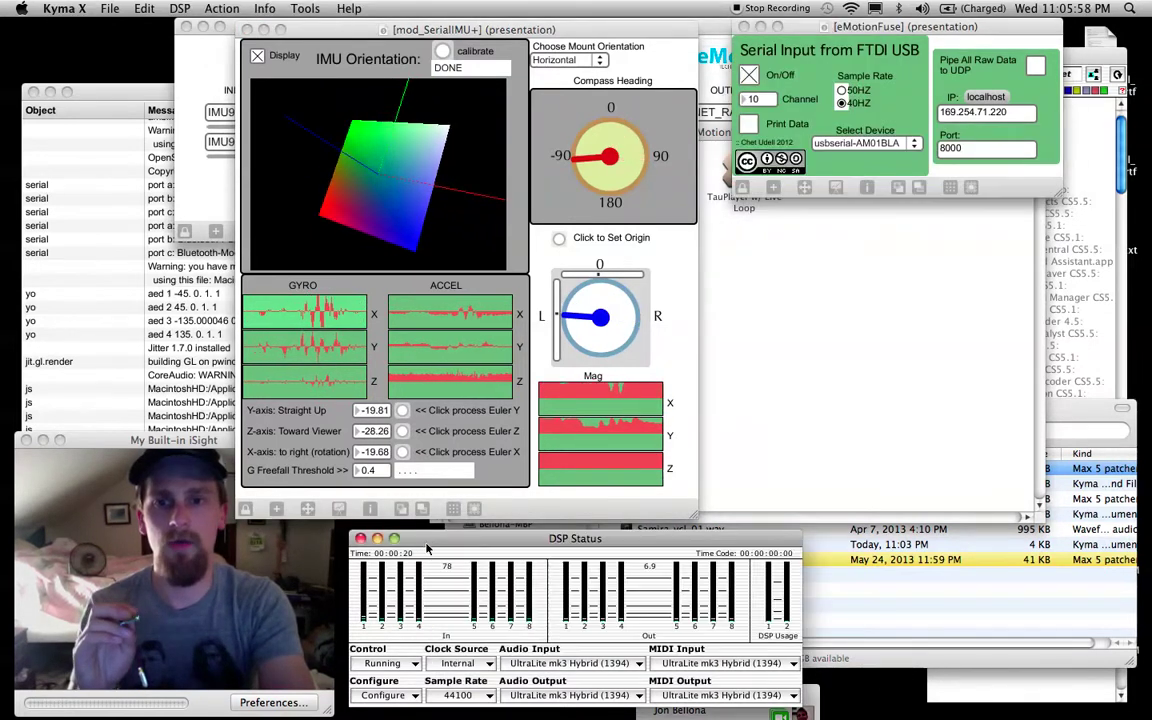
{"action": "left_click", "coordinate": [370, 697]}
{"action": "left_click", "coordinate": [375, 708]}
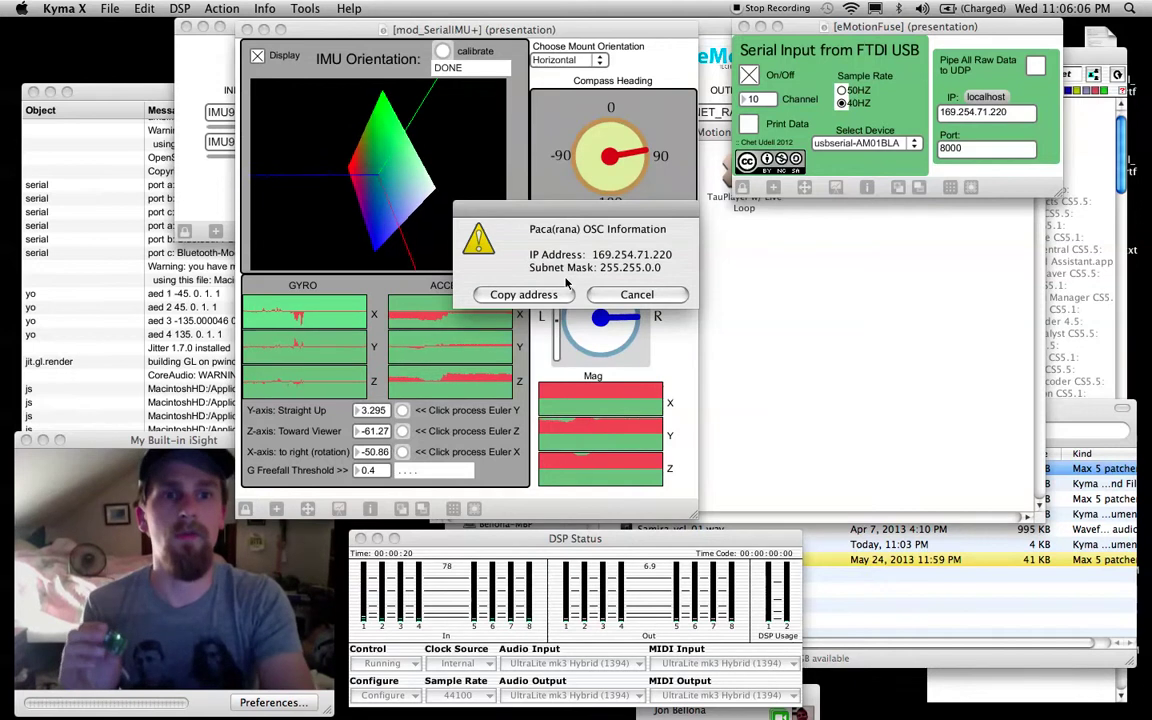
{"action": "left_click", "coordinate": [616, 292]}
{"action": "left_click", "coordinate": [1016, 115]}
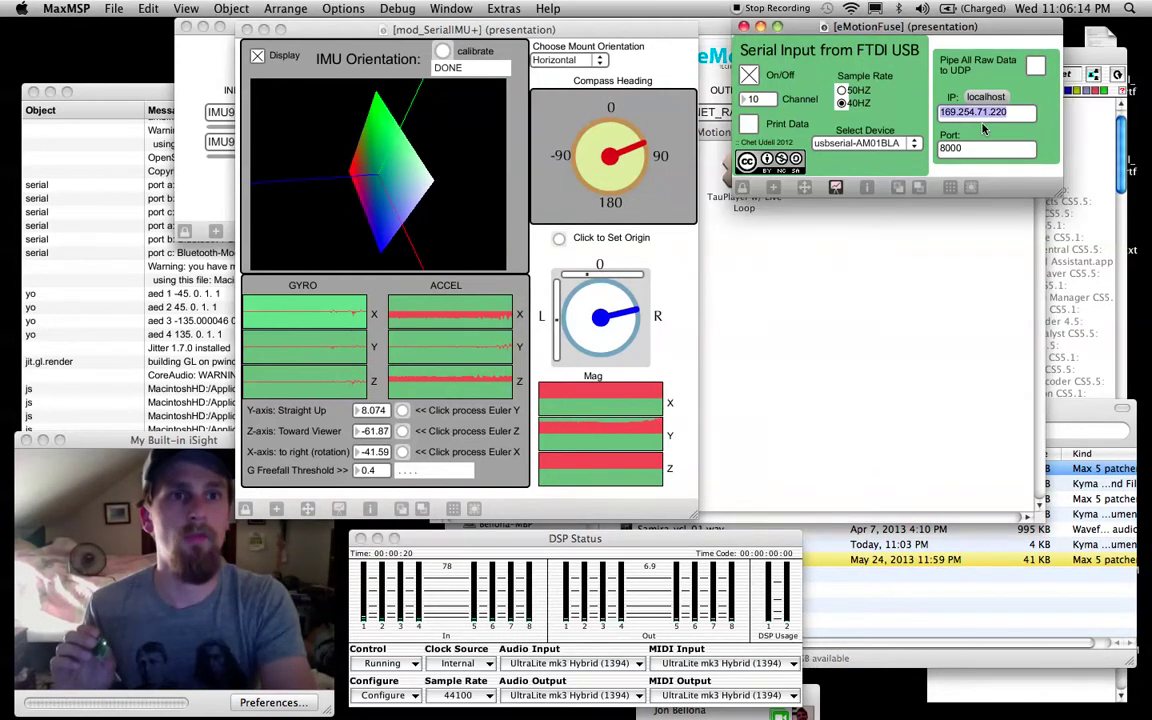
{"action": "key", "text": "Tab"}
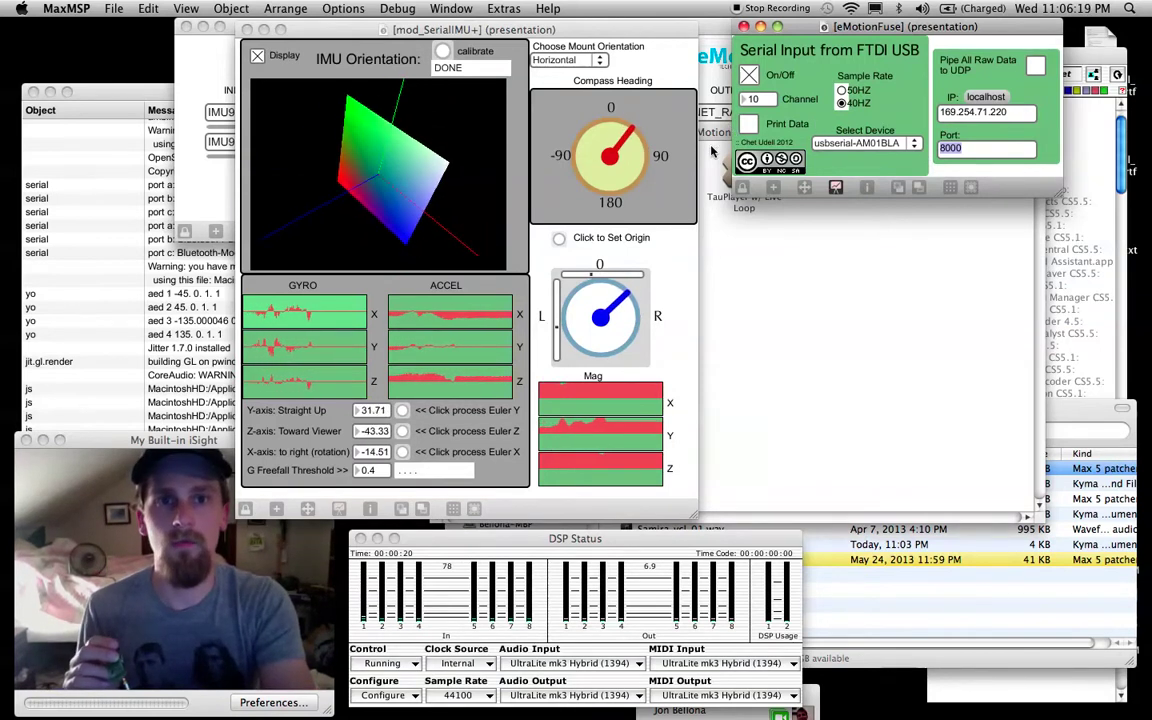
- In jpb_DDW, add a third mapping track, browse its inputs, then delete it
{"action": "left_click", "coordinate": [708, 28]}
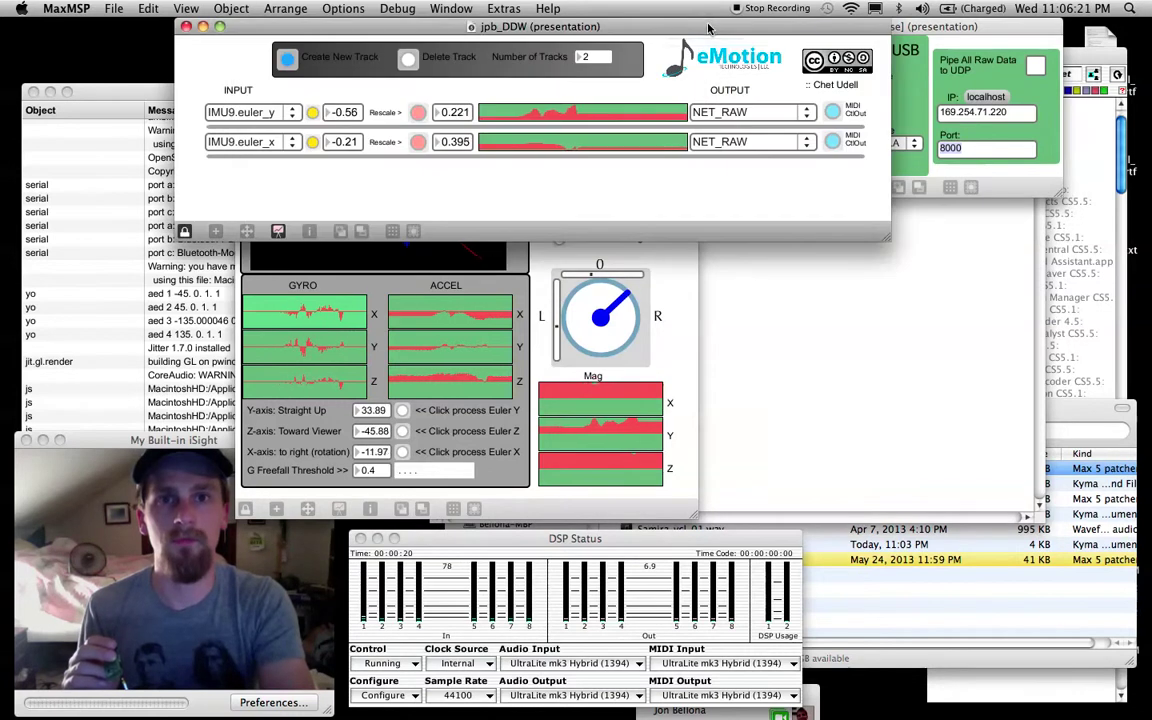
{"action": "left_click", "coordinate": [288, 59]}
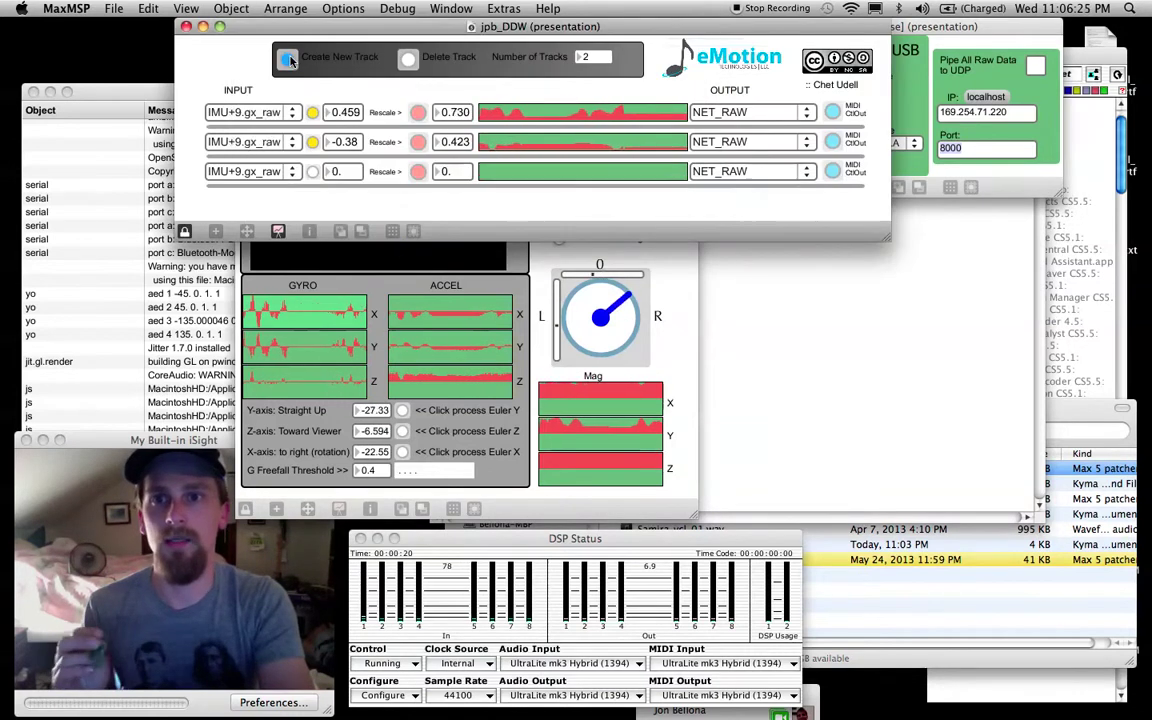
{"action": "left_click", "coordinate": [250, 171]}
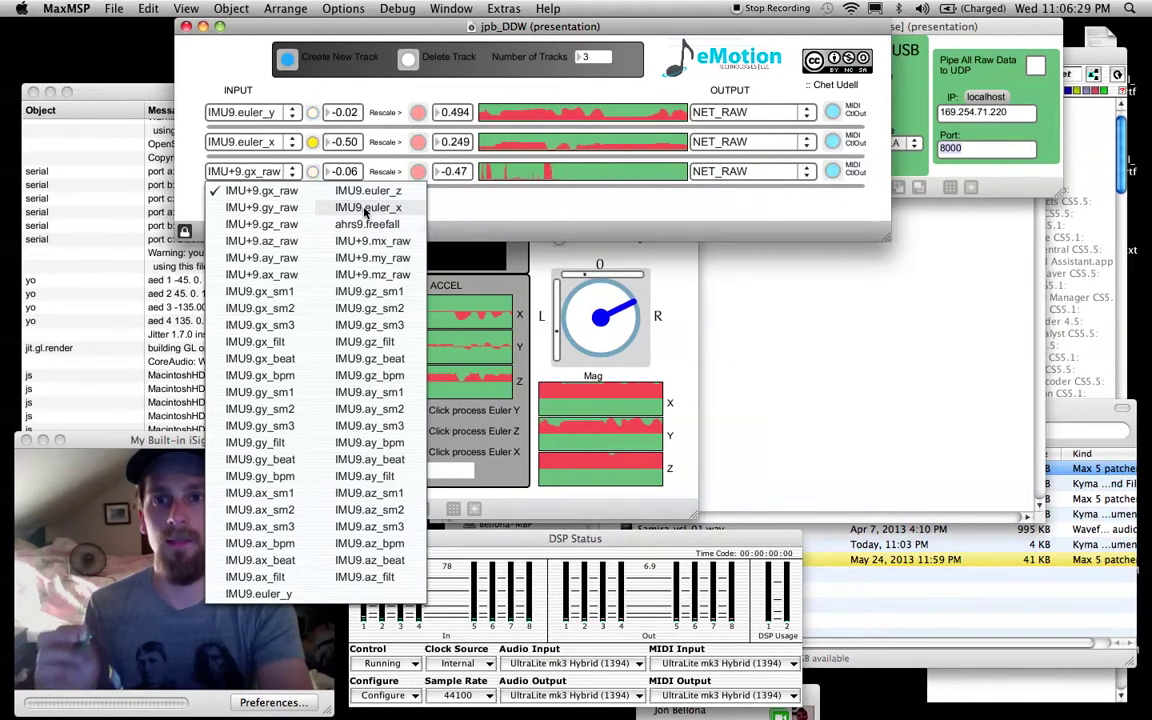
{"action": "left_click", "coordinate": [449, 215]}
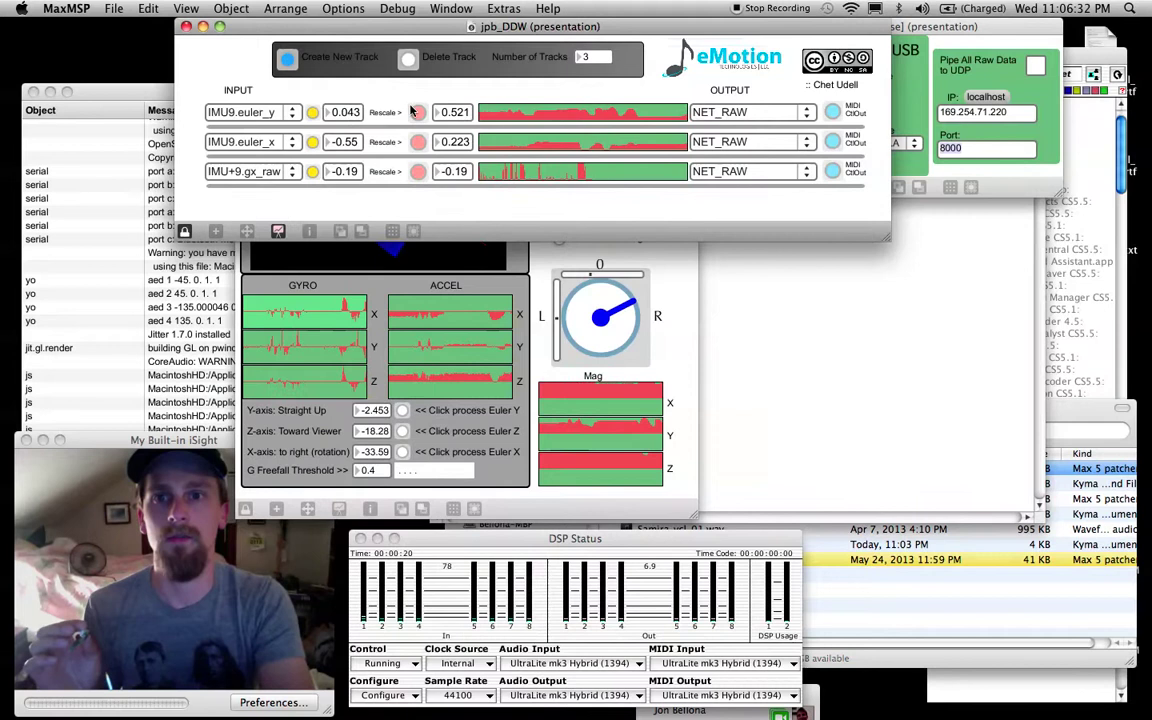
{"action": "left_click", "coordinate": [408, 60]}
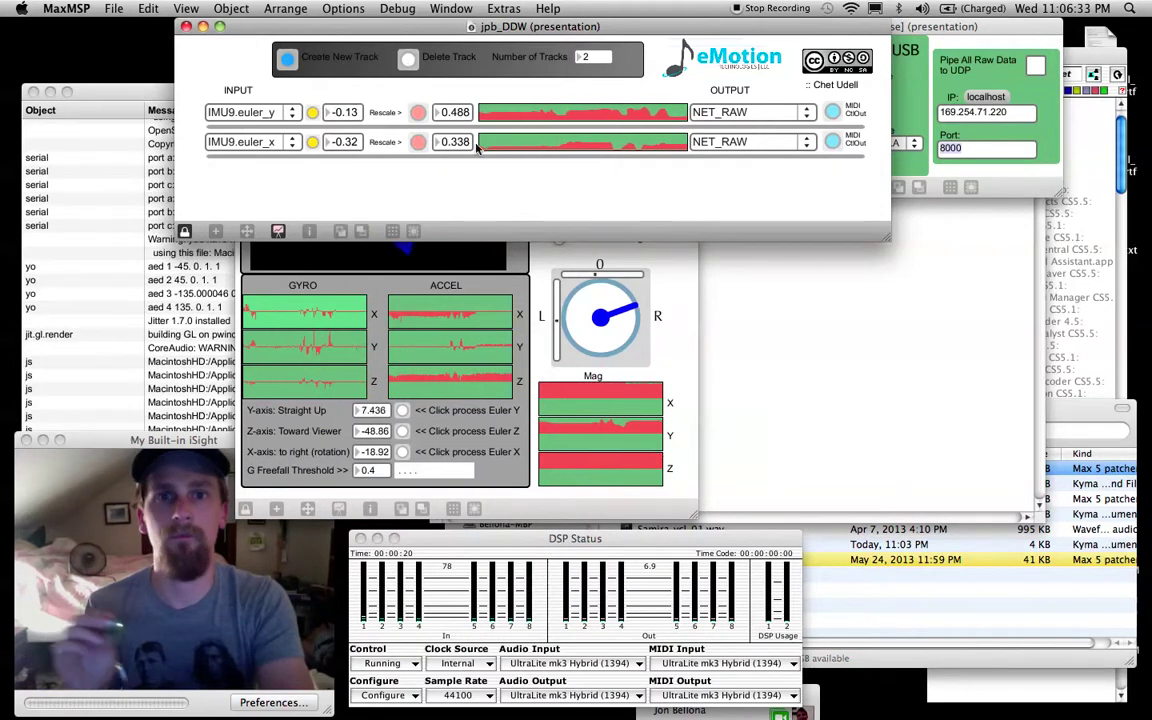
- Confirm euler_x outputs to NET_RAW, then open the euler_y track's /twistY rescale settings
{"action": "left_click", "coordinate": [706, 147]}
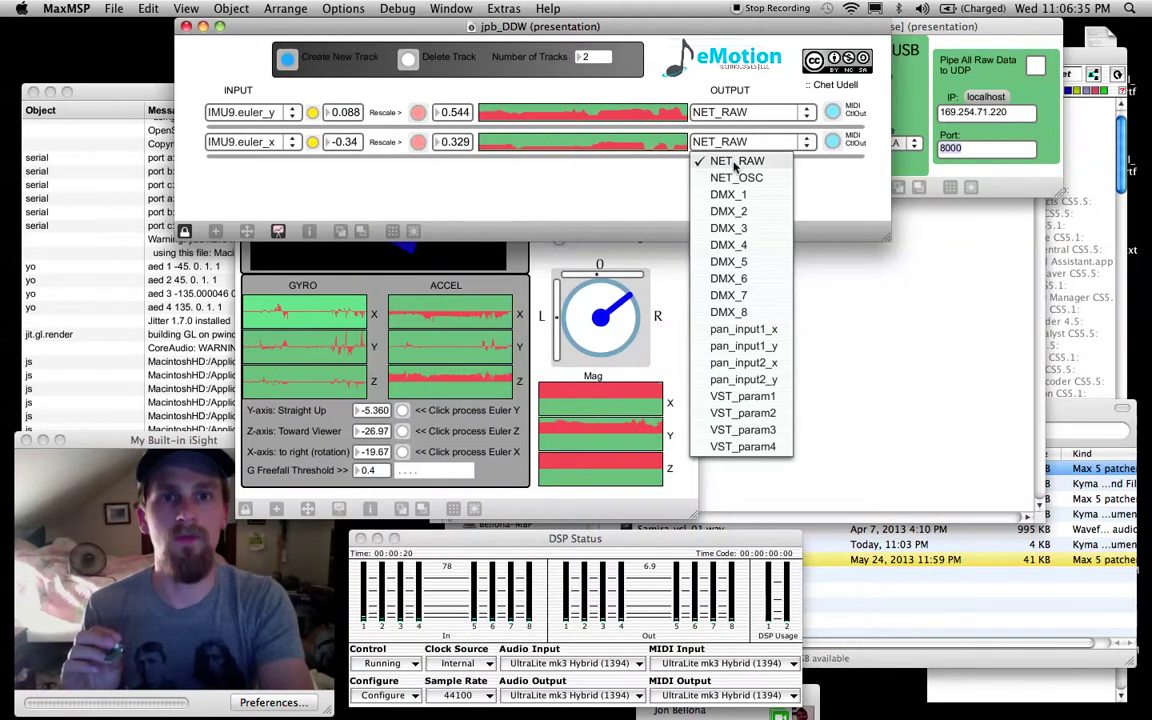
{"action": "left_click", "coordinate": [716, 142]}
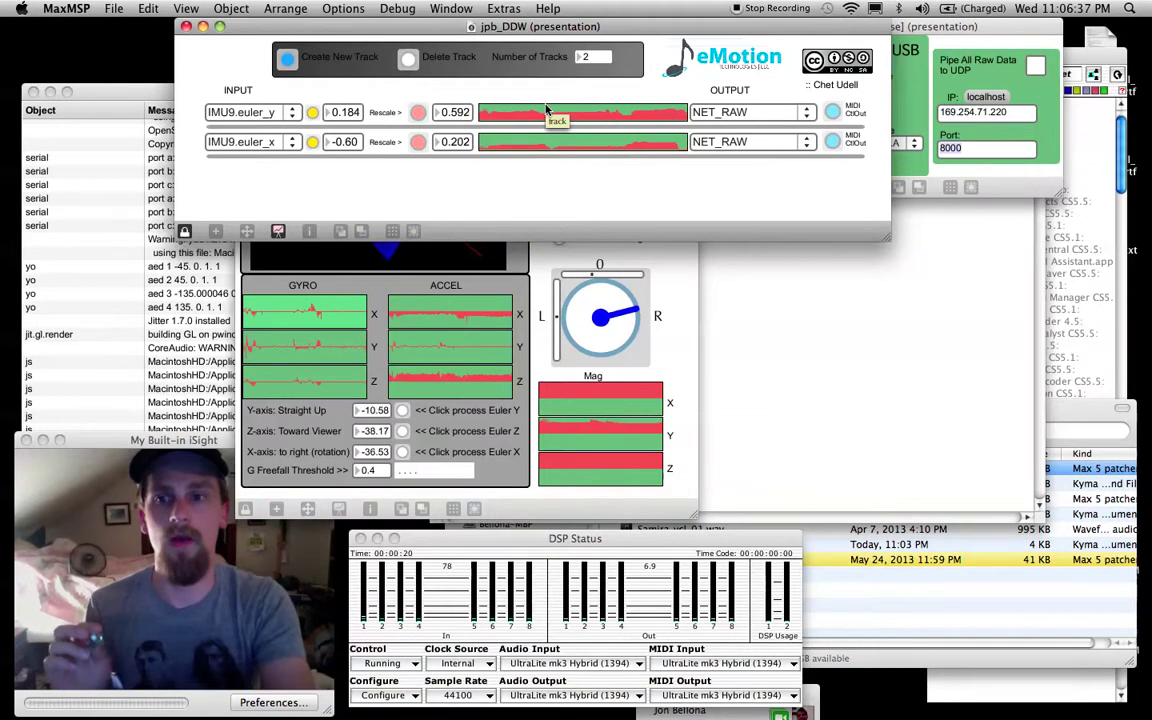
{"action": "left_click", "coordinate": [420, 114]}
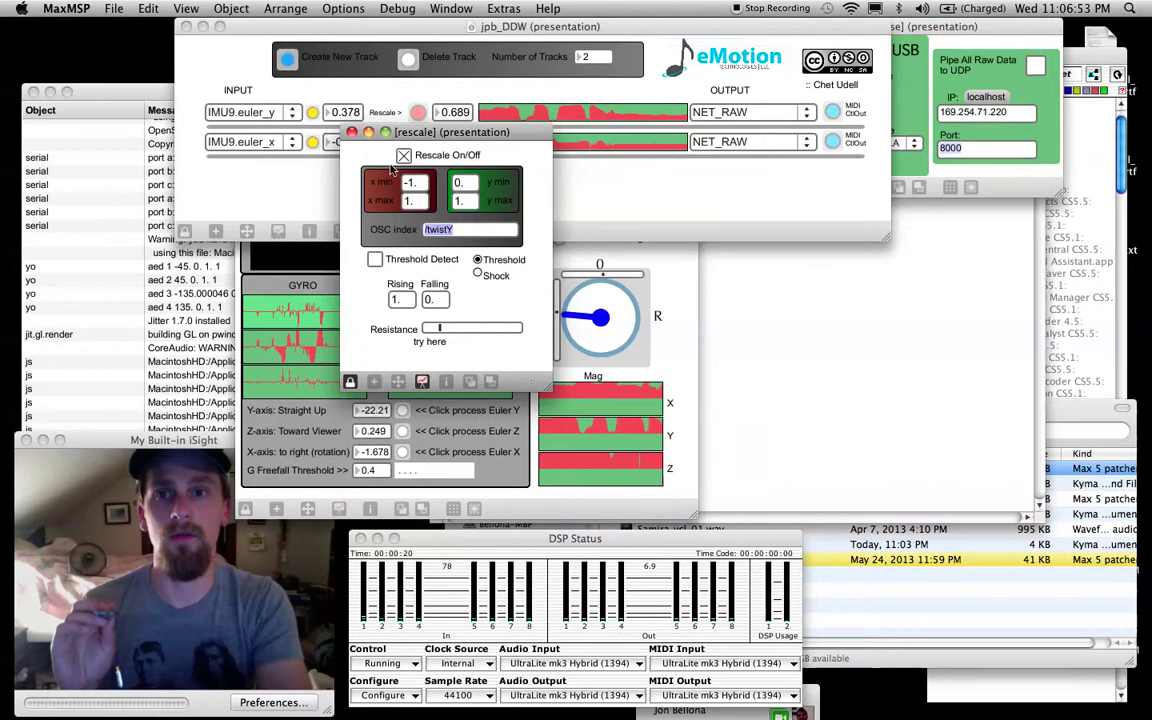
- Close the euler_y rescale window, review and close euler_x's, then bring eMotionDemo.kym forward
{"action": "left_click", "coordinate": [352, 132]}
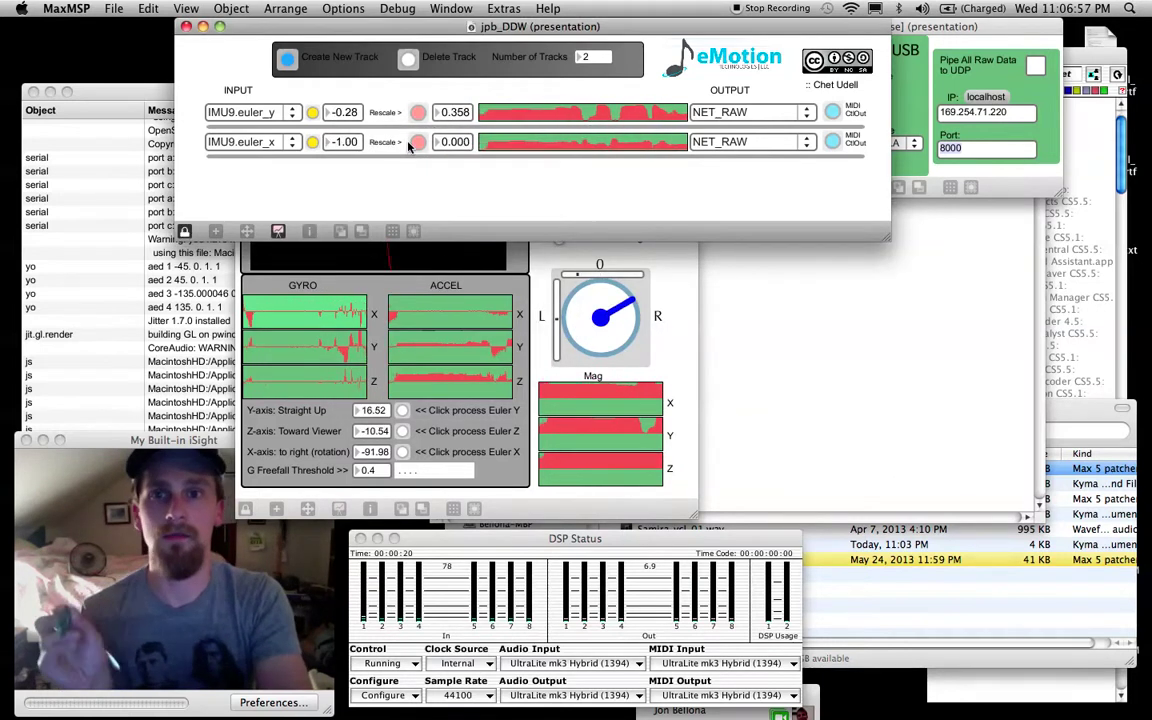
{"action": "left_click", "coordinate": [418, 142]}
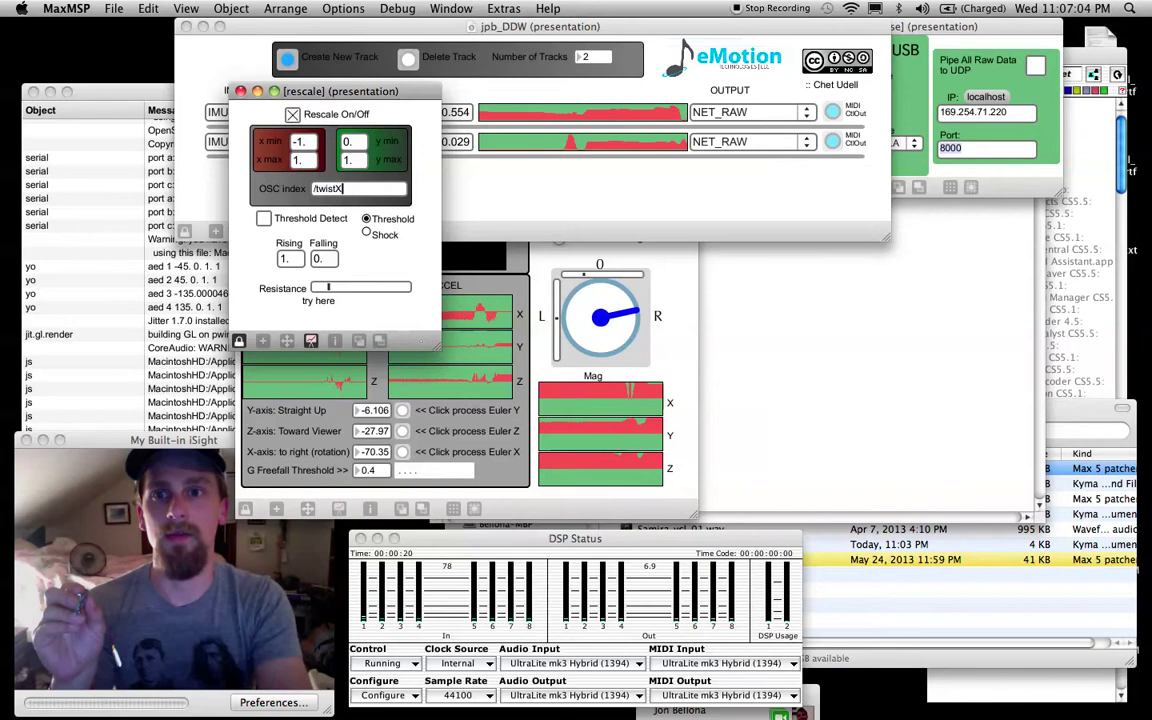
{"action": "left_click", "coordinate": [240, 91]}
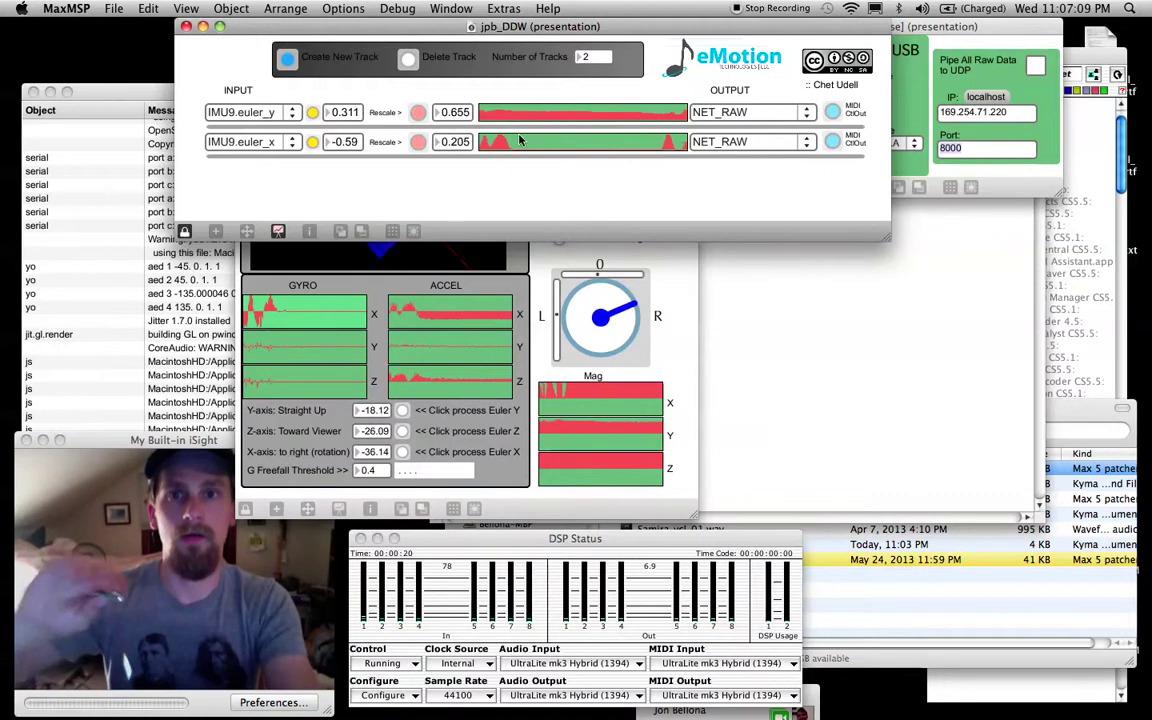
{"action": "left_click", "coordinate": [800, 245]}
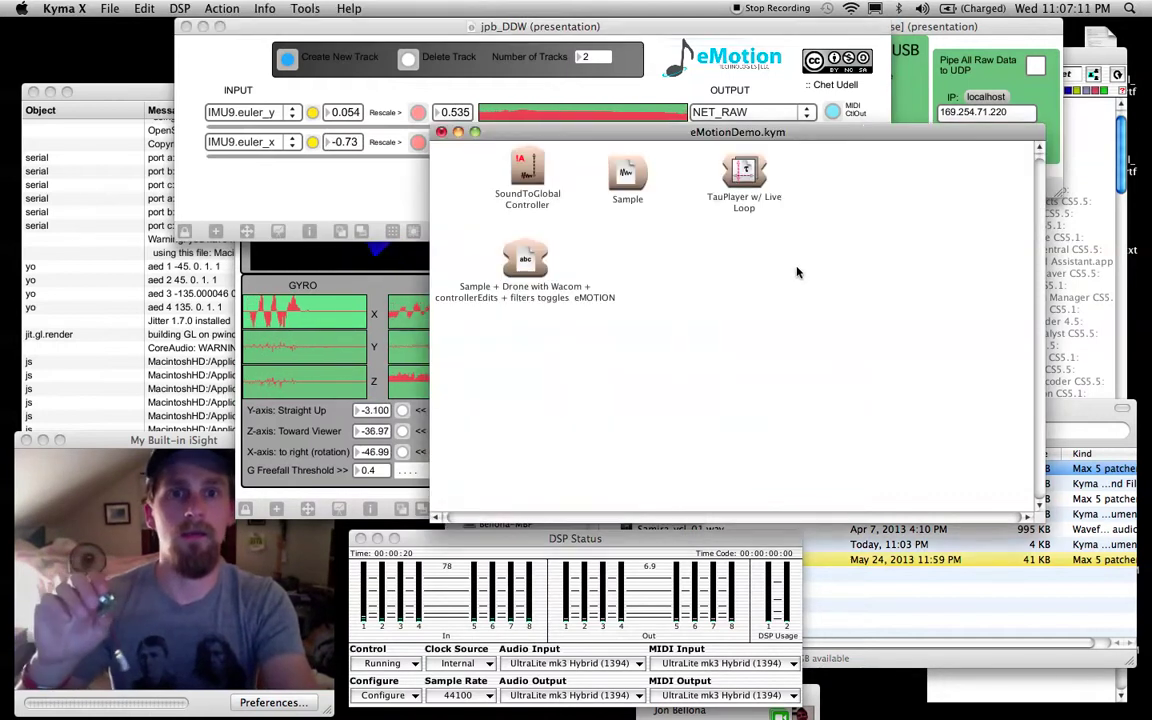
- Open the Sample + Drone with Wacom sound's signal-flow editor
{"action": "left_click", "coordinate": [526, 259]}
{"action": "double_click", "coordinate": [526, 259]}
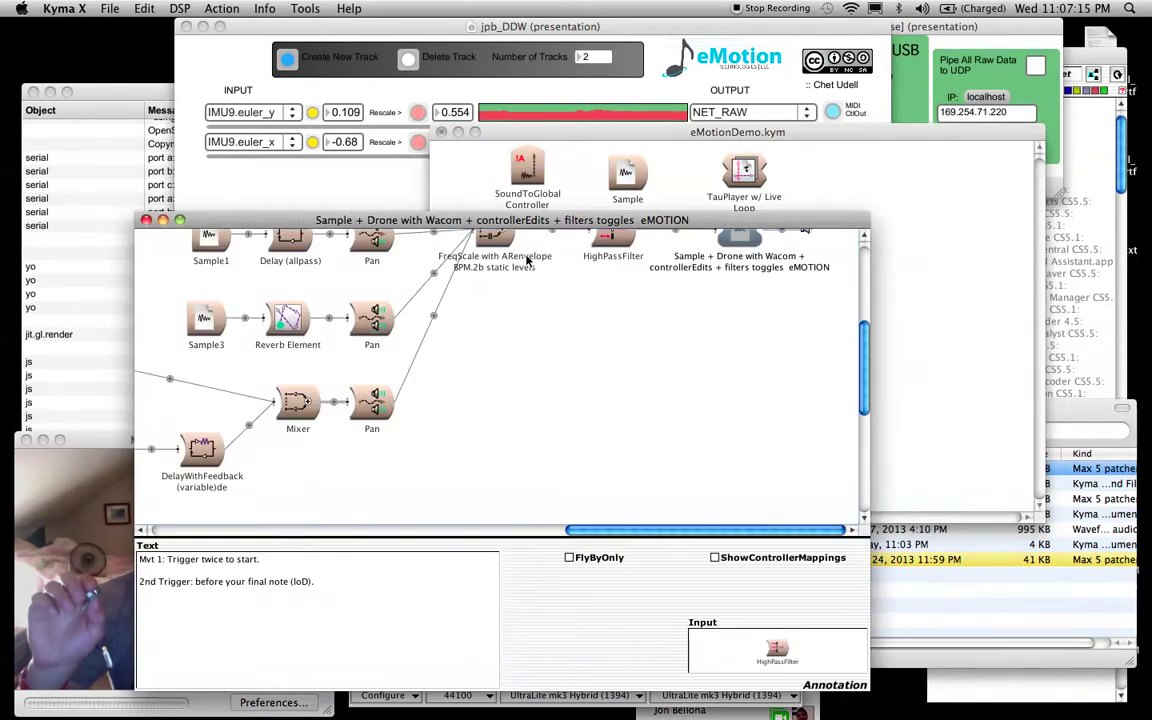
{"action": "scroll", "coordinate": [410, 468], "scroll_direction": "left", "scroll_amount": 10}
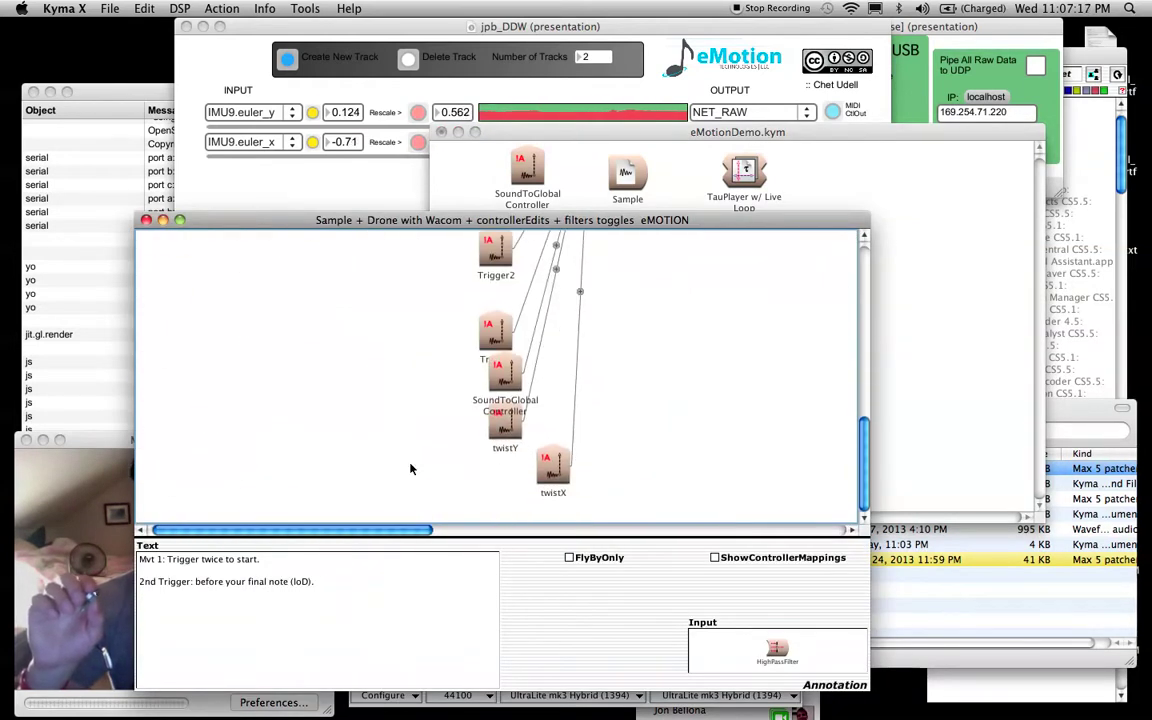
- Verify twistY maps !osc_twistY to !tY and twistX maps !osc_twistX to !tX
{"action": "left_click", "coordinate": [505, 428]}
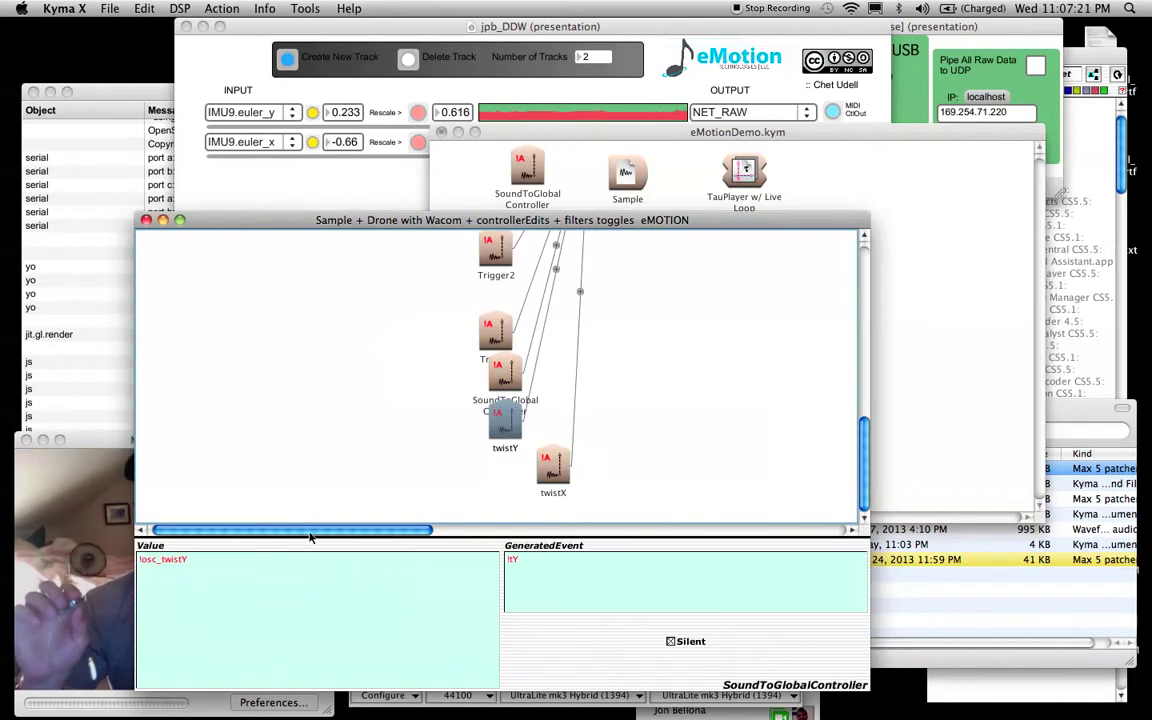
{"action": "left_click", "coordinate": [258, 566]}
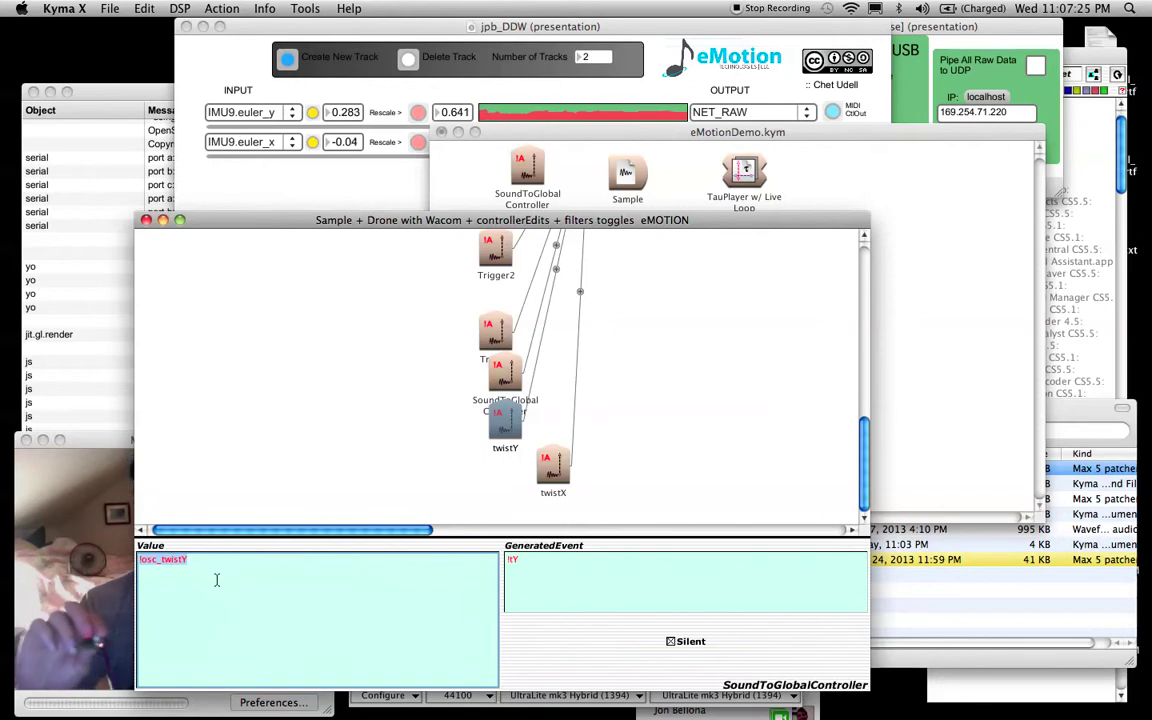
{"action": "left_click", "coordinate": [553, 465]}
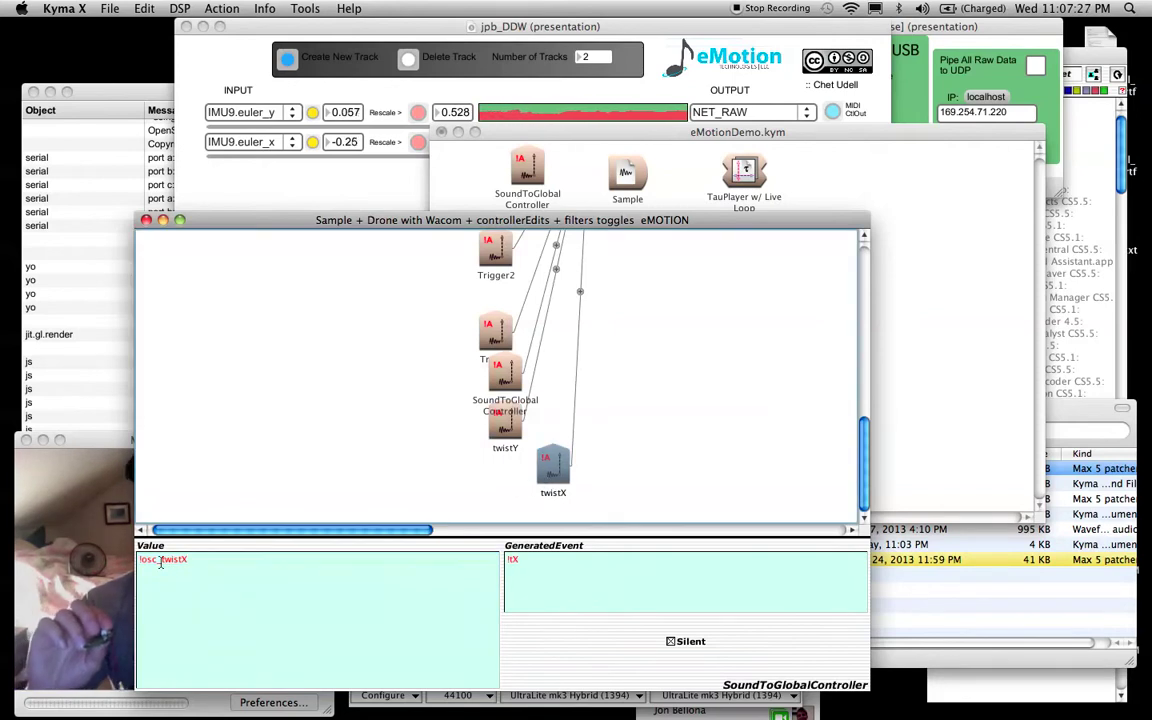
{"action": "left_click", "coordinate": [522, 569]}
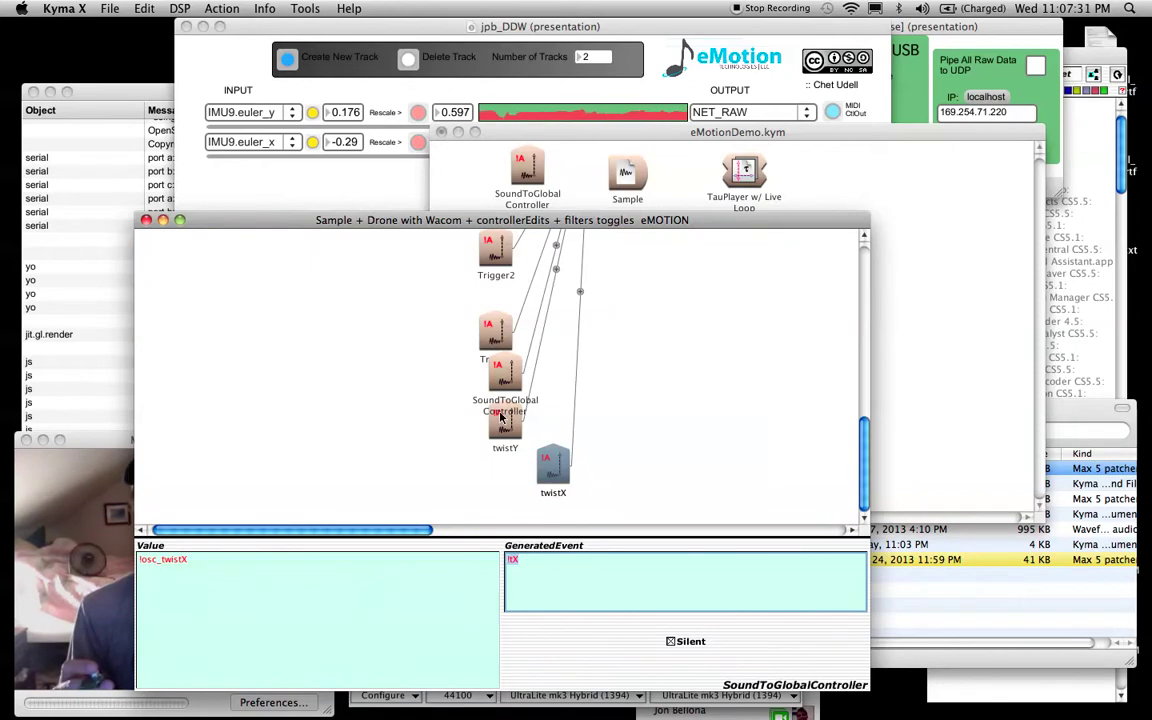
{"action": "scroll", "coordinate": [502, 418], "scroll_direction": "up", "scroll_amount": 5}
{"action": "scroll", "coordinate": [502, 418], "scroll_direction": "right", "scroll_amount": 10}
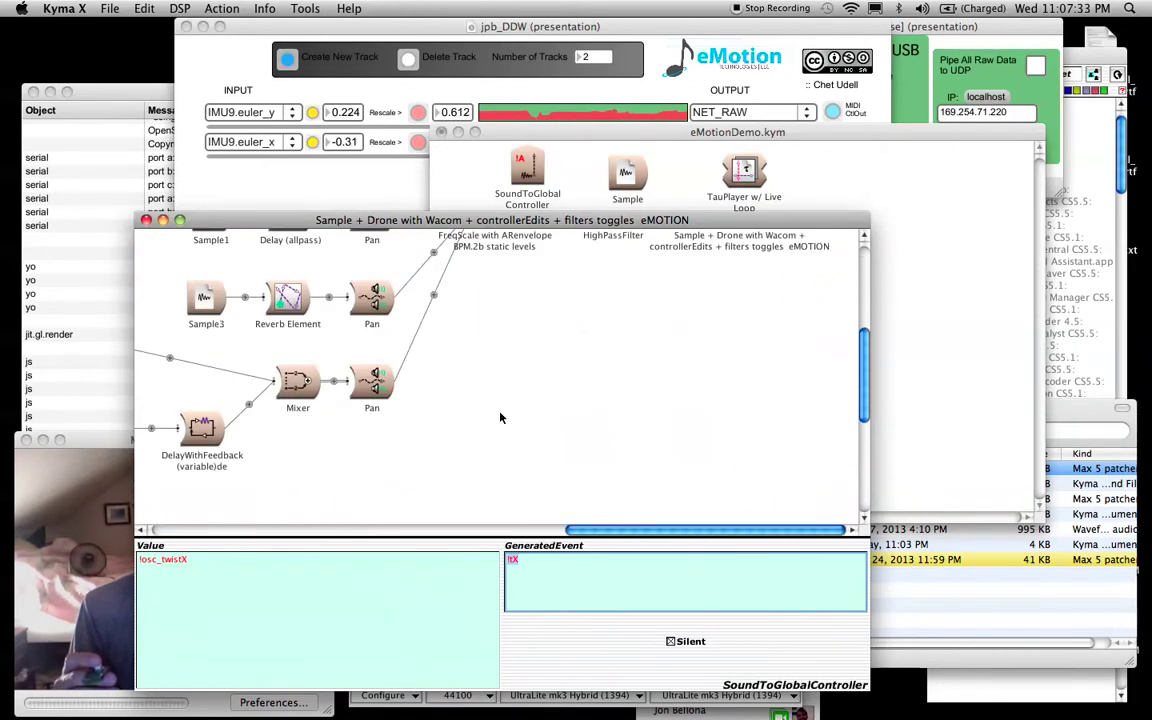
{"action": "scroll", "coordinate": [502, 418], "scroll_direction": "up", "scroll_amount": 3}
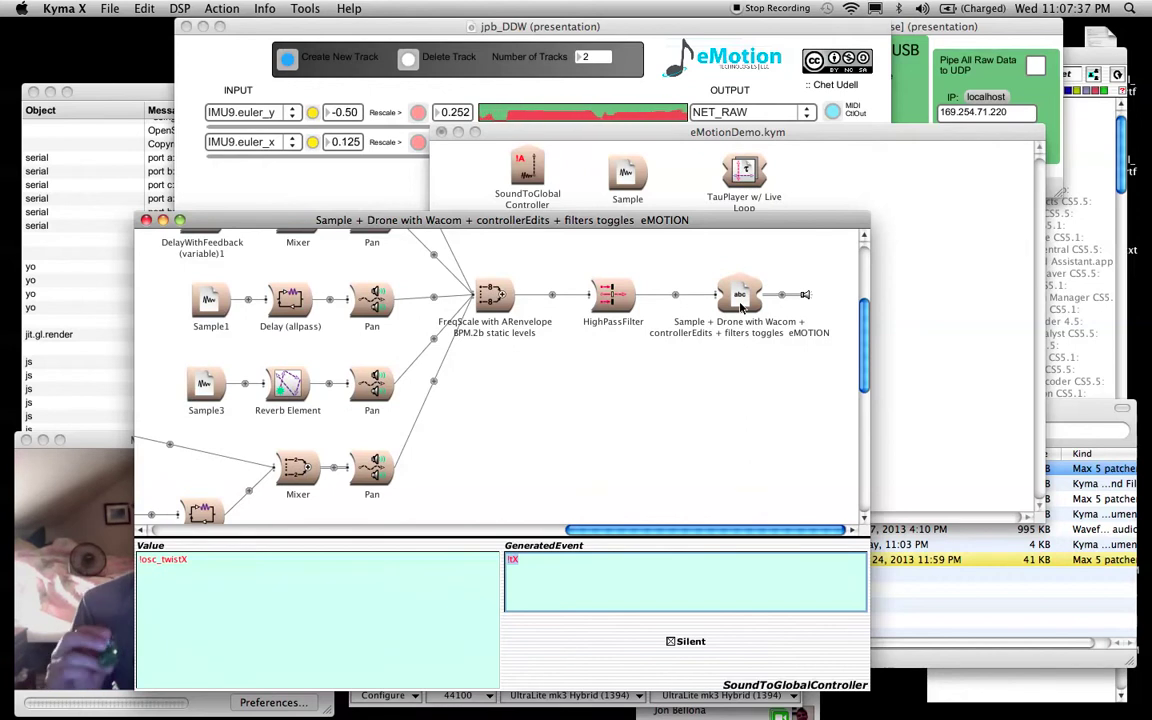
- Select the Sample + Drone output node and compile, load and start it with Ctrl-Space
{"action": "left_click", "coordinate": [740, 300]}
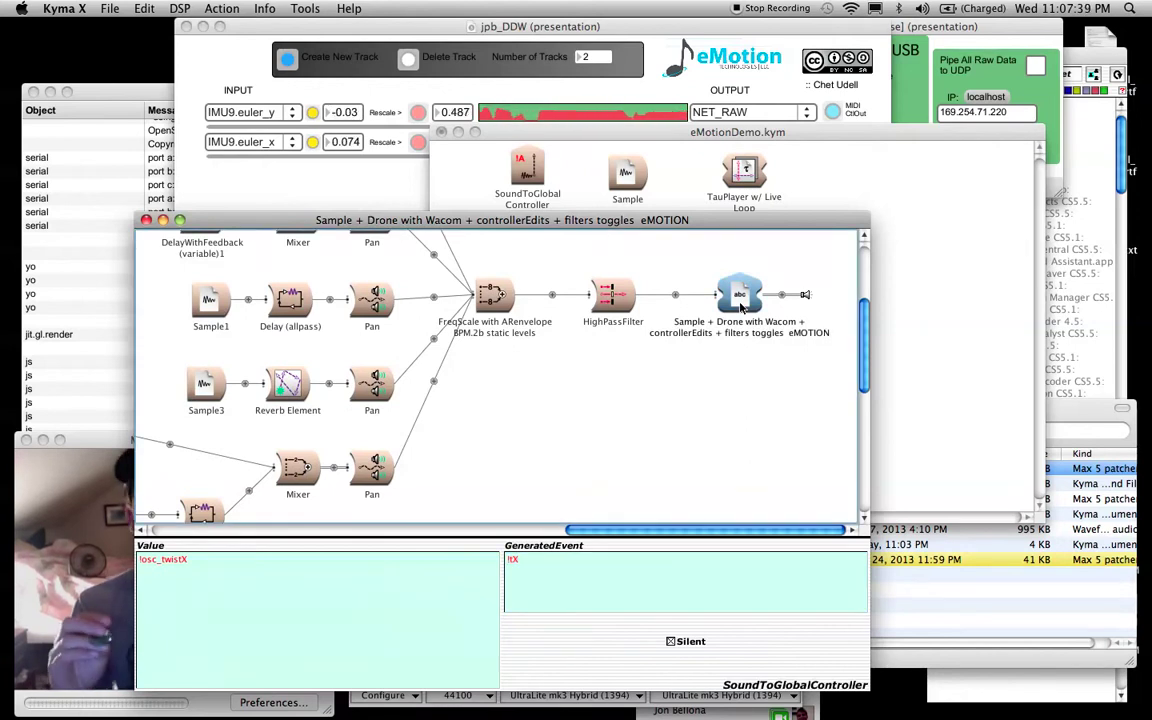
{"action": "left_click_drag", "start_coordinate": [622, 222], "coordinate": [832, 127]}
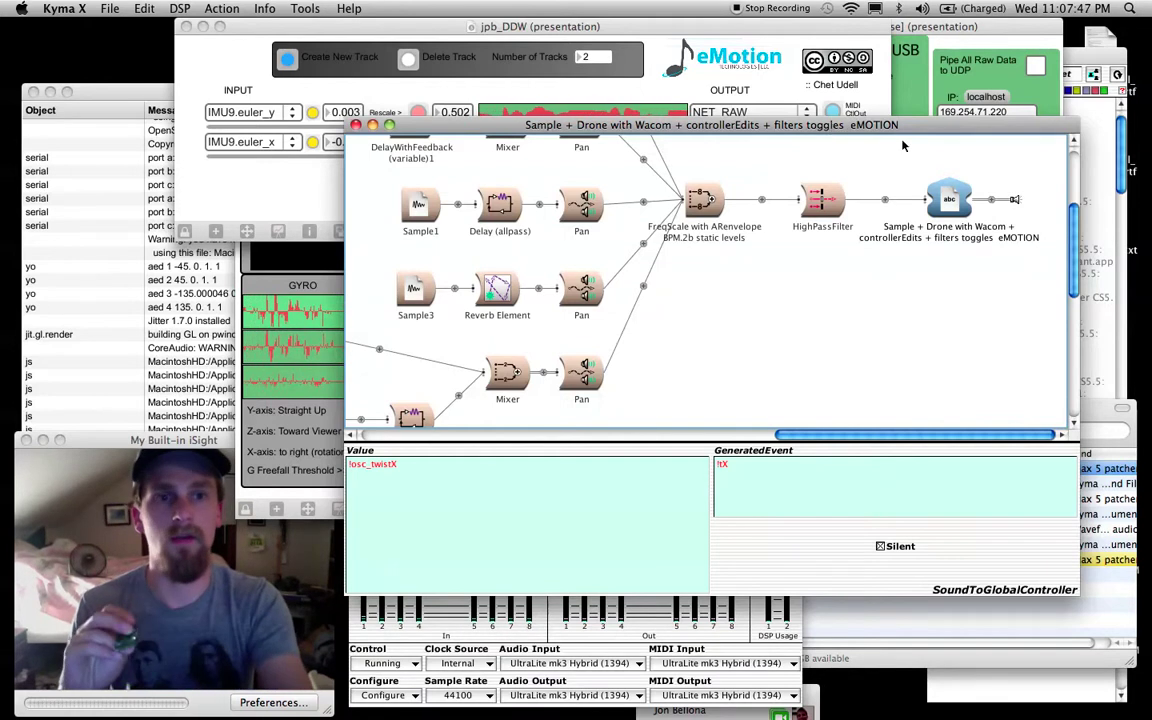
{"action": "key", "text": "ctrl+space"}
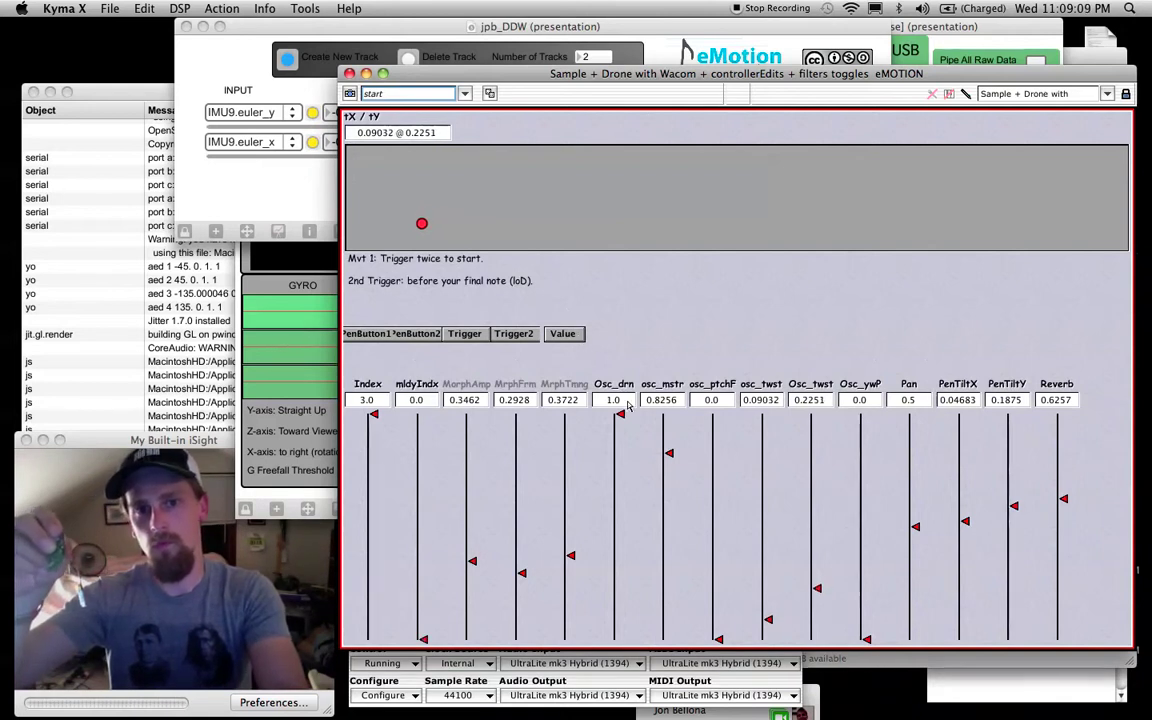
- Pull the osc_mstr fader from 0.7057 all the way down to 0.0
{"action": "left_click", "coordinate": [669, 472]}
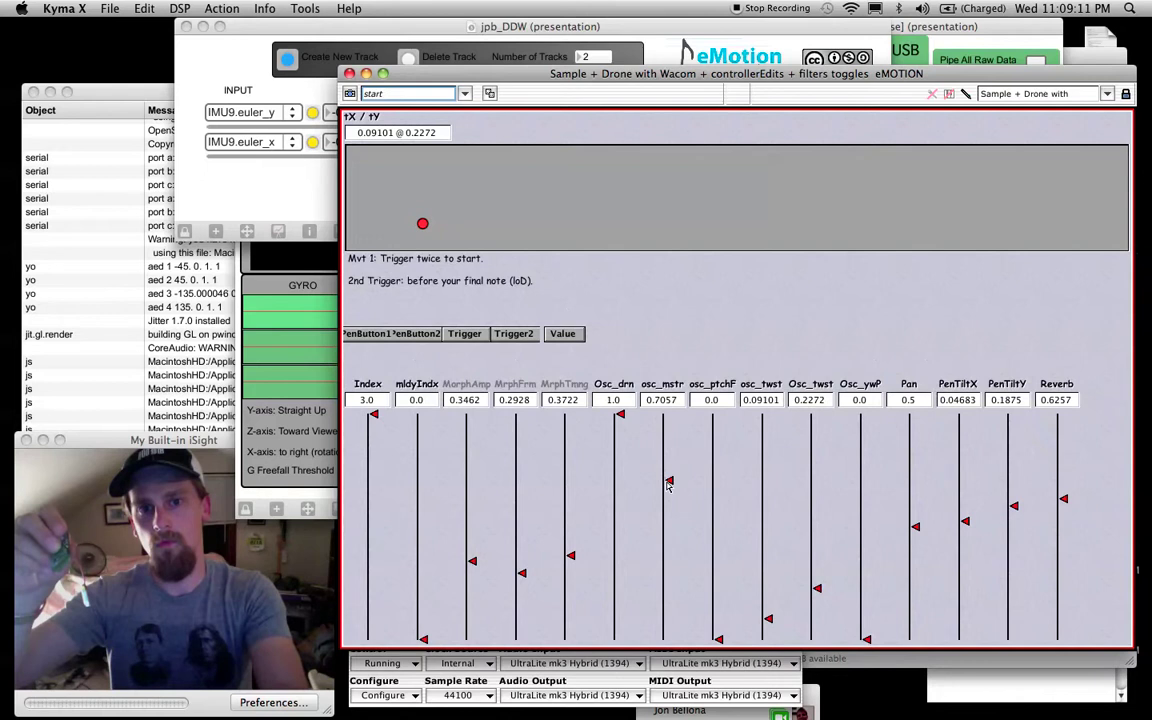
{"action": "left_click_drag", "start_coordinate": [668, 483], "coordinate": [668, 500]}
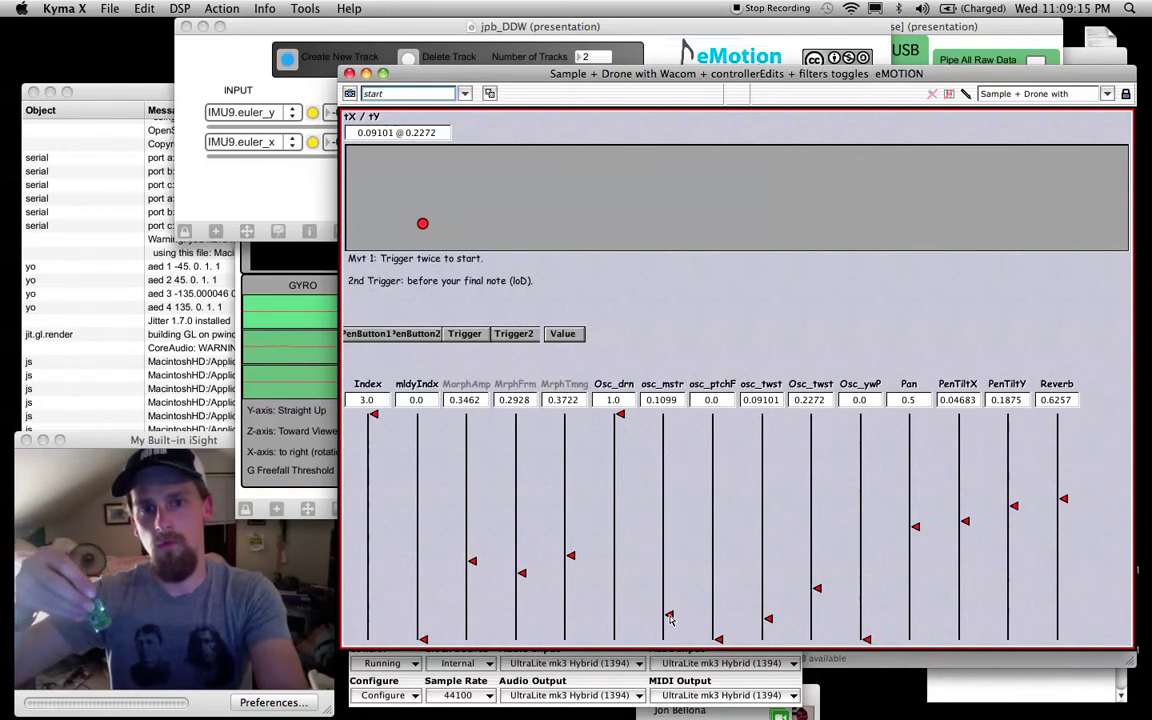
{"action": "left_click_drag", "start_coordinate": [671, 620], "coordinate": [669, 640]}
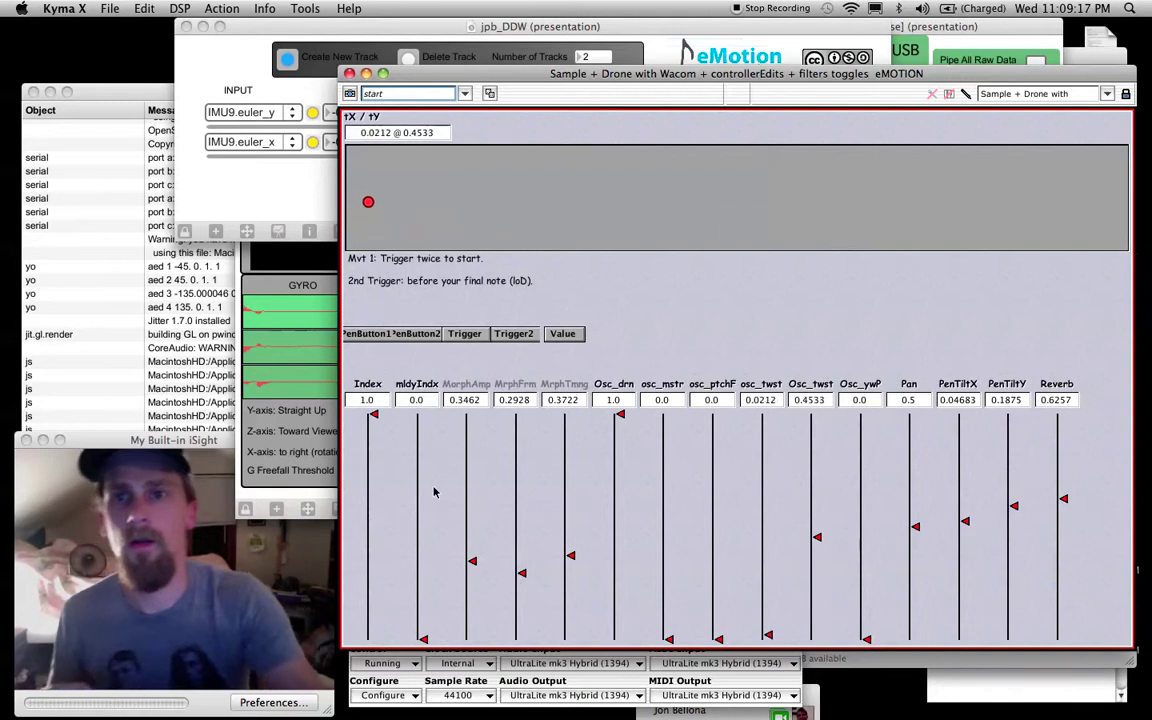